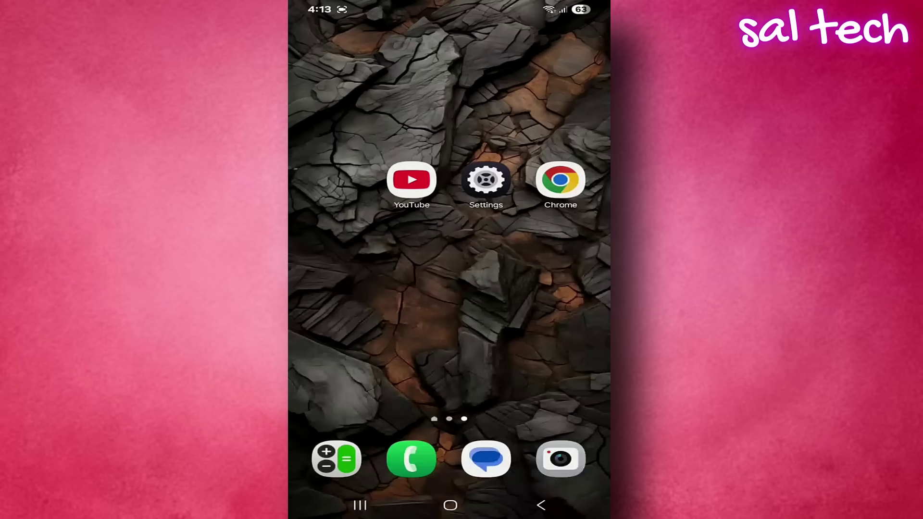
# Go from the YouTube app's account page to Google Account's YouTube History controls under Data & privacy.
pyautogui.click(411, 180)
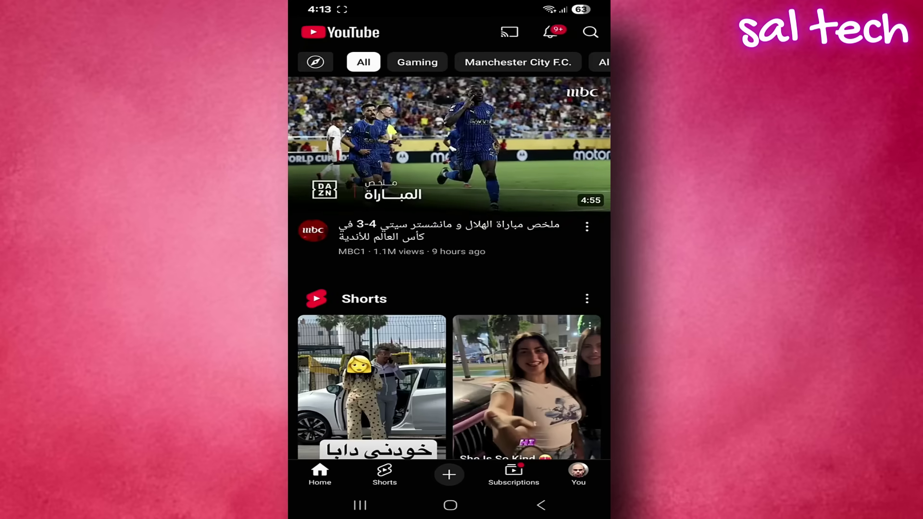
pyautogui.scroll(-1, 450, 245)
pyautogui.click(578, 475)
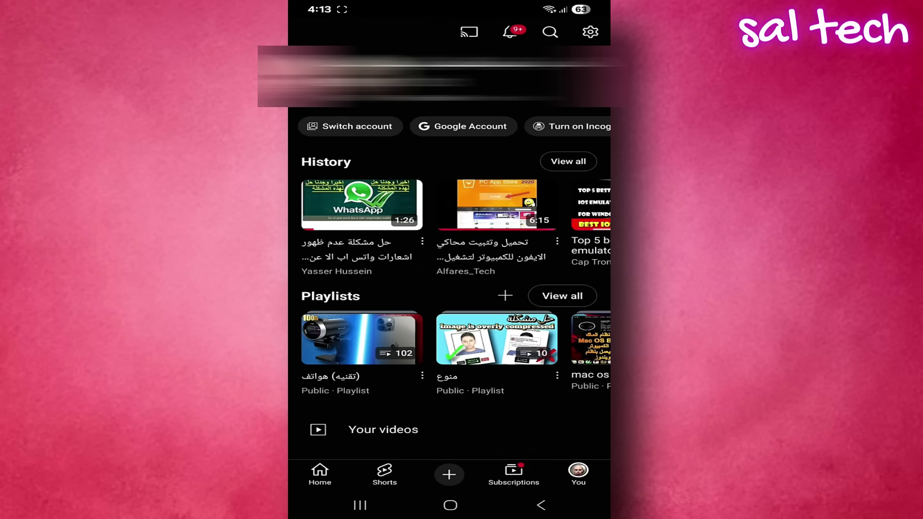
pyautogui.click(463, 127)
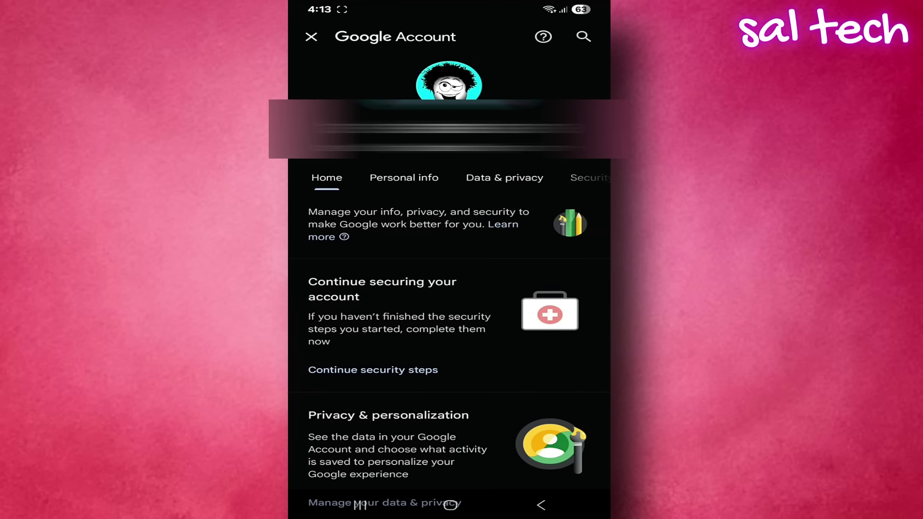
pyautogui.moveTo(577, 181); pyautogui.dragTo(494, 179)
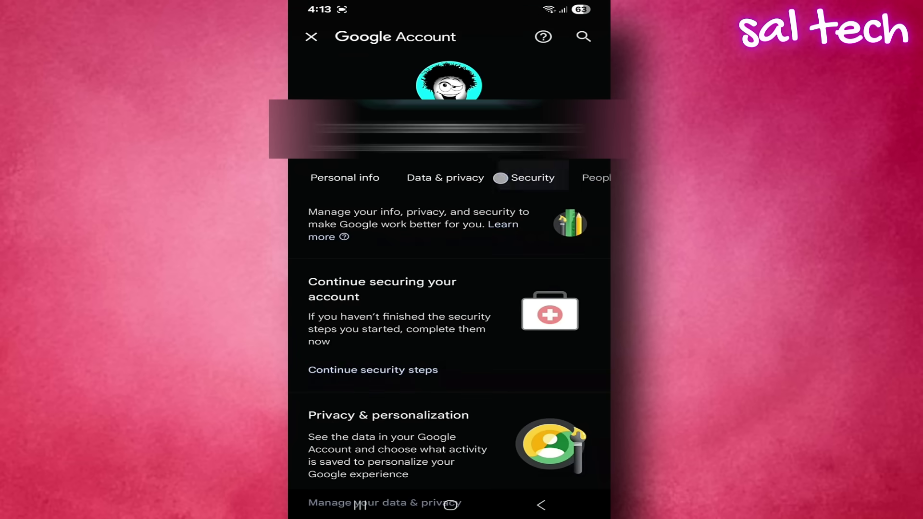
pyautogui.click(459, 178)
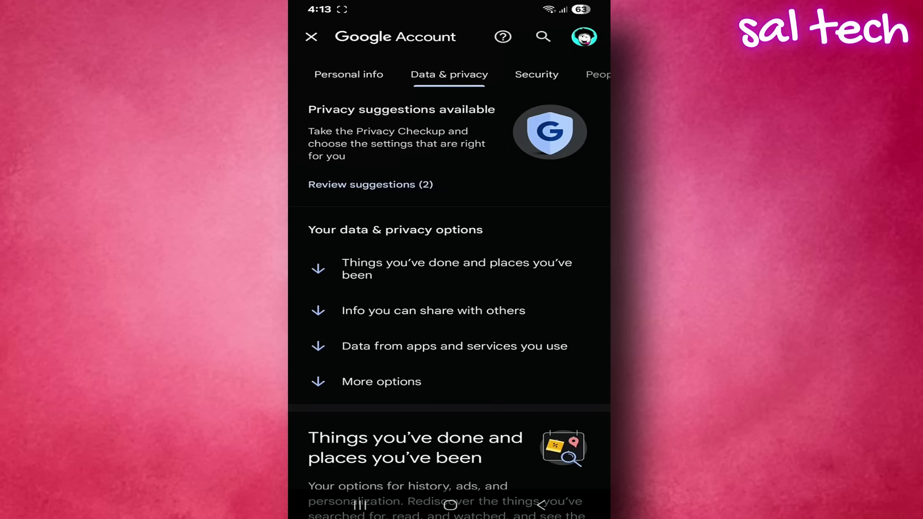
pyautogui.moveTo(560, 377); pyautogui.dragTo(561, 115)
pyautogui.click(495, 425)
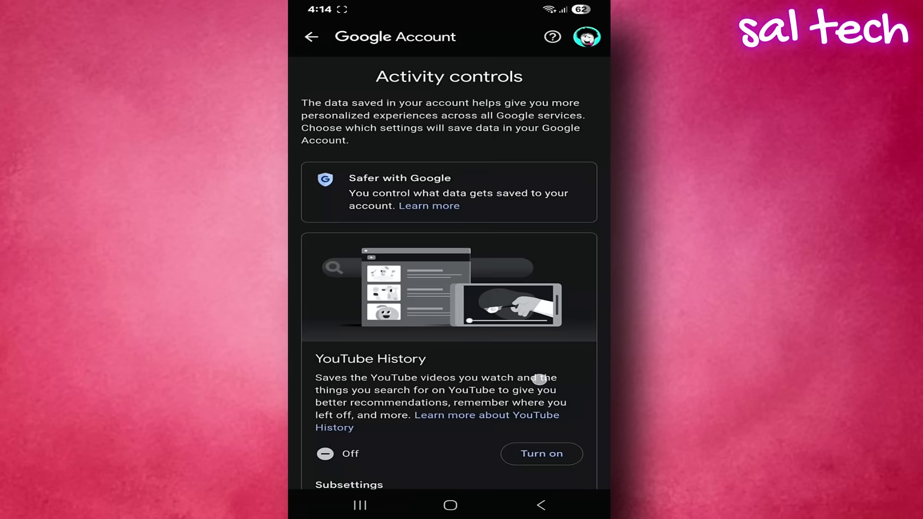
pyautogui.moveTo(539, 378); pyautogui.dragTo(553, 232)
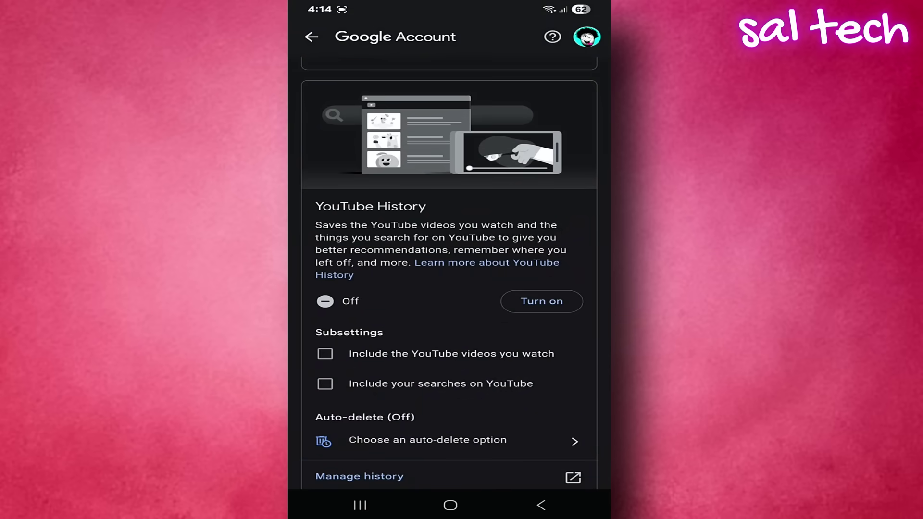
# Set YouTube History to auto-delete activity older than 3 months.
pyautogui.click(522, 434)
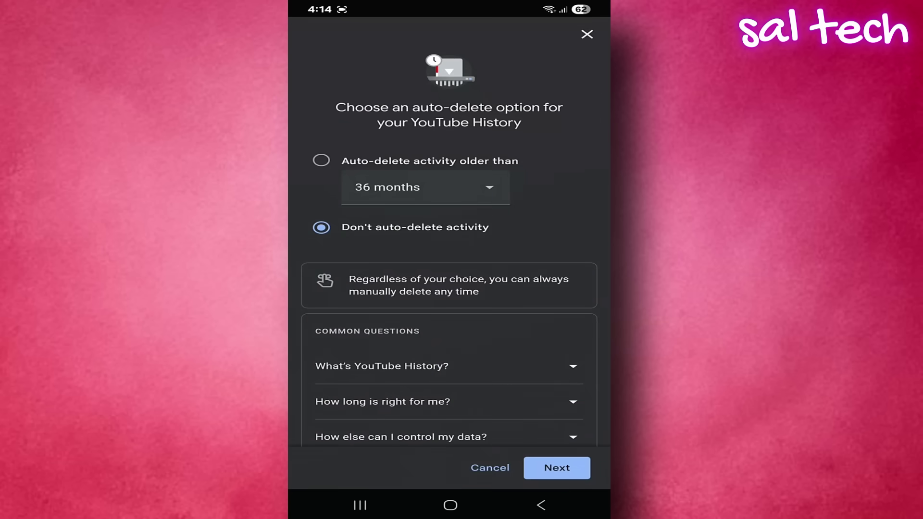
pyautogui.click(484, 192)
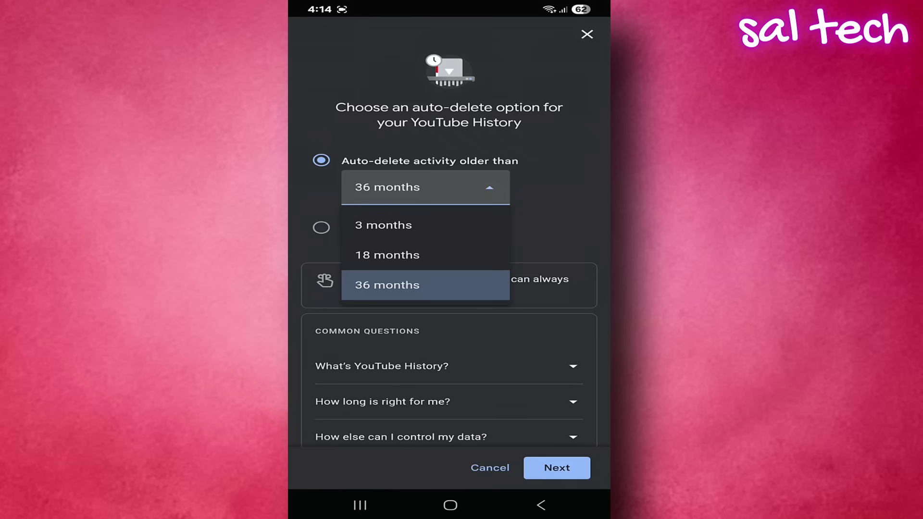
pyautogui.click(481, 233)
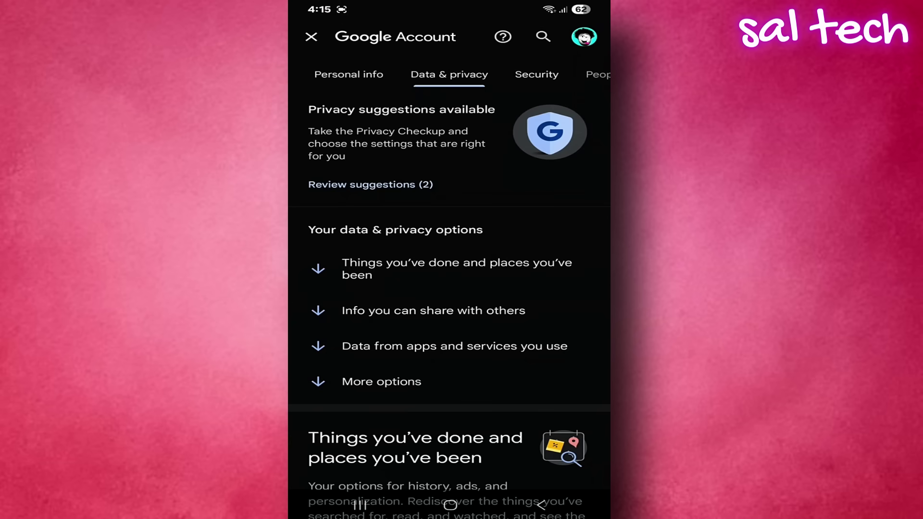
pyautogui.scroll(-5, 536, 404)
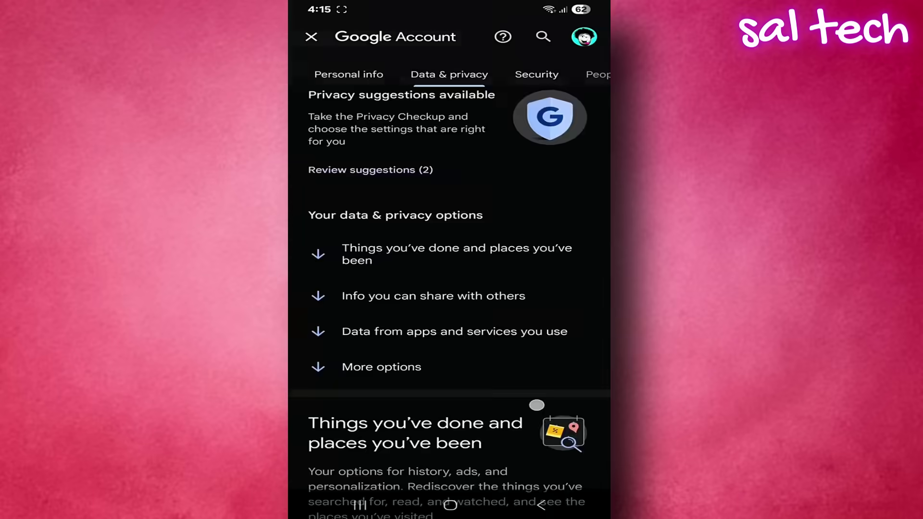
pyautogui.scroll(-2, 547, 355)
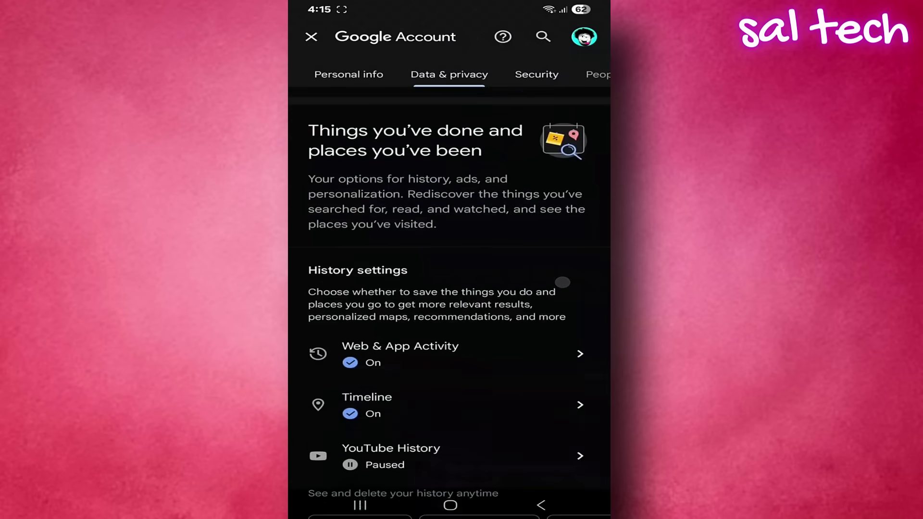
pyautogui.scroll(-2, 563, 281)
pyautogui.scroll(-1, 567, 306)
pyautogui.scroll(-3, 540, 416)
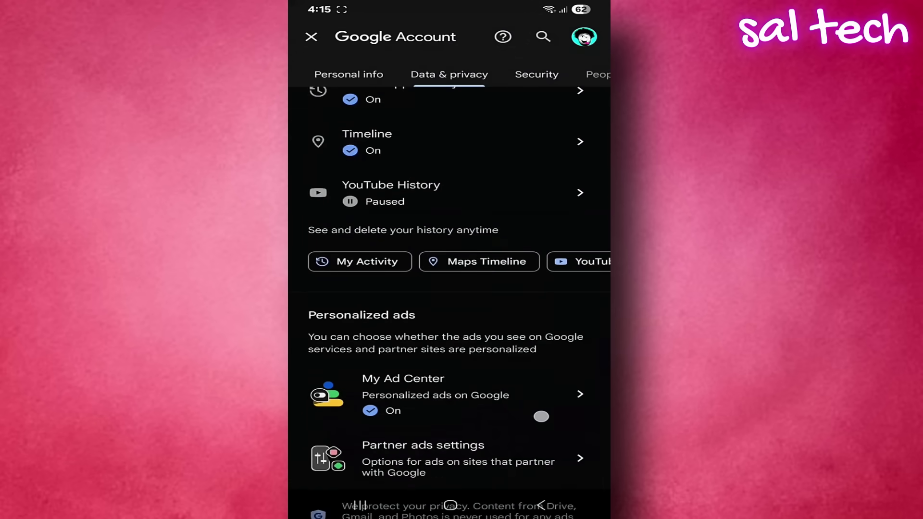
pyautogui.scroll(-2, 540, 416)
# Turn Personalized ads off in My Ad Center and dismiss the confirmation.
pyautogui.click(536, 335)
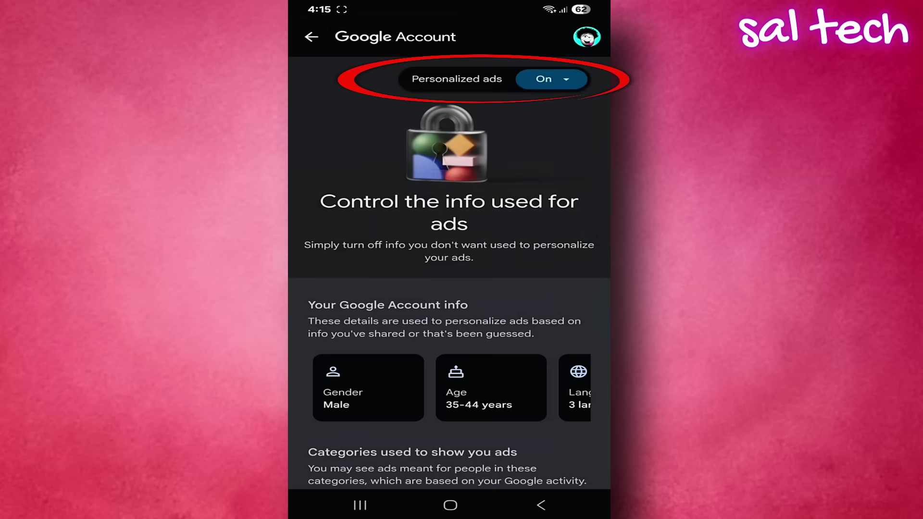
pyautogui.click(572, 75)
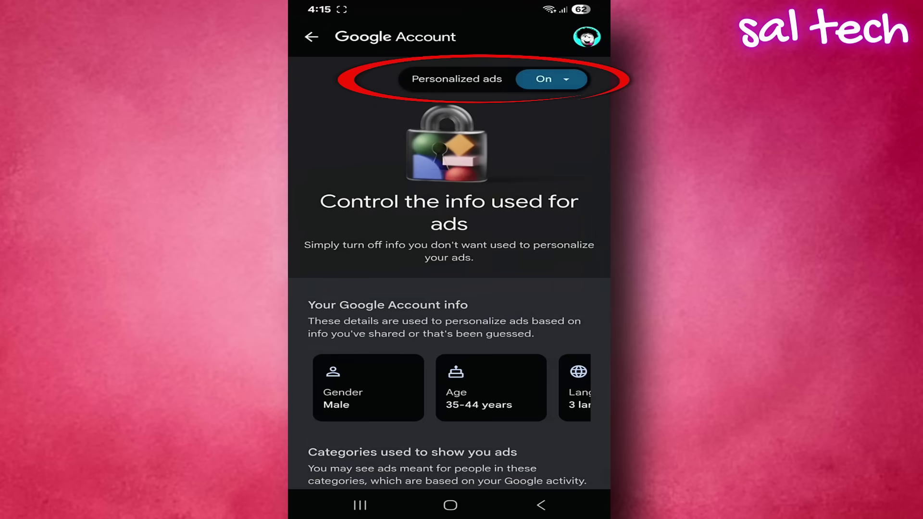
pyautogui.click(559, 462)
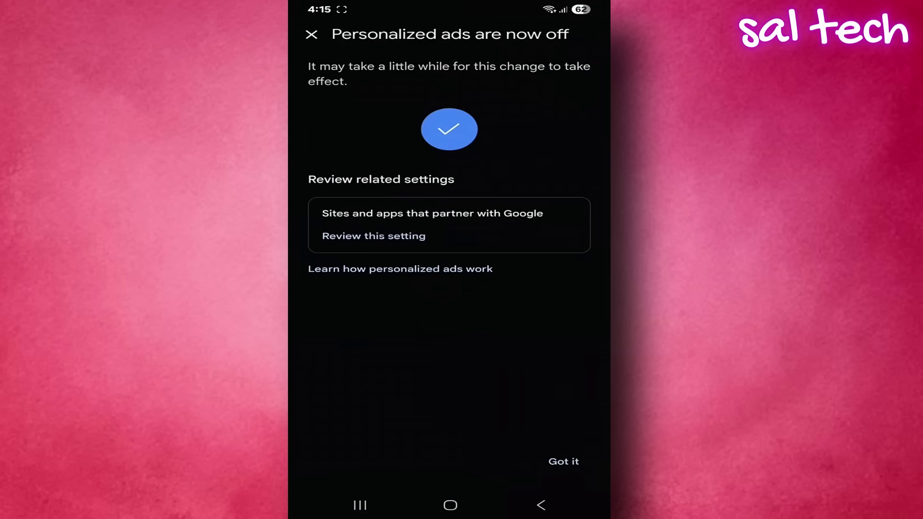
pyautogui.click(573, 464)
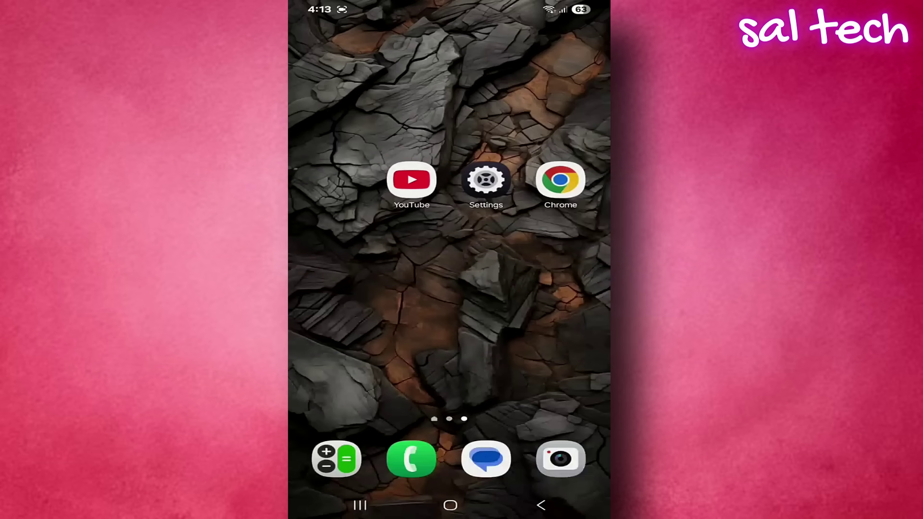
# Open YouTube's app permissions list in Android Settings under Apps.
pyautogui.click(485, 181)
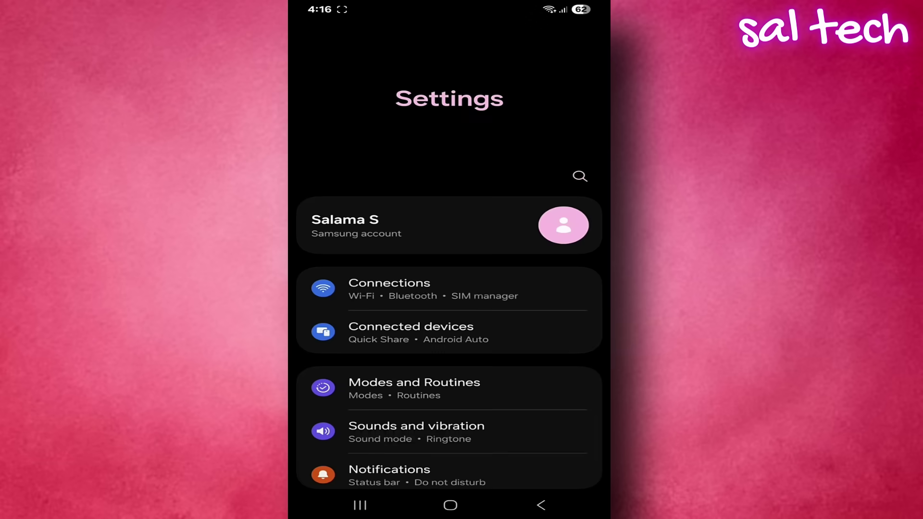
pyautogui.moveTo(529, 445); pyautogui.dragTo(560, 286)
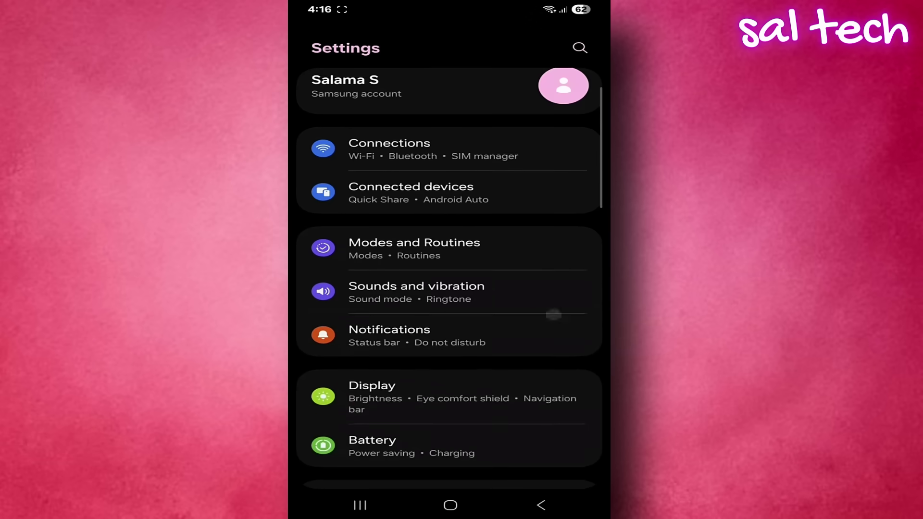
pyautogui.moveTo(542, 383); pyautogui.dragTo(559, 268)
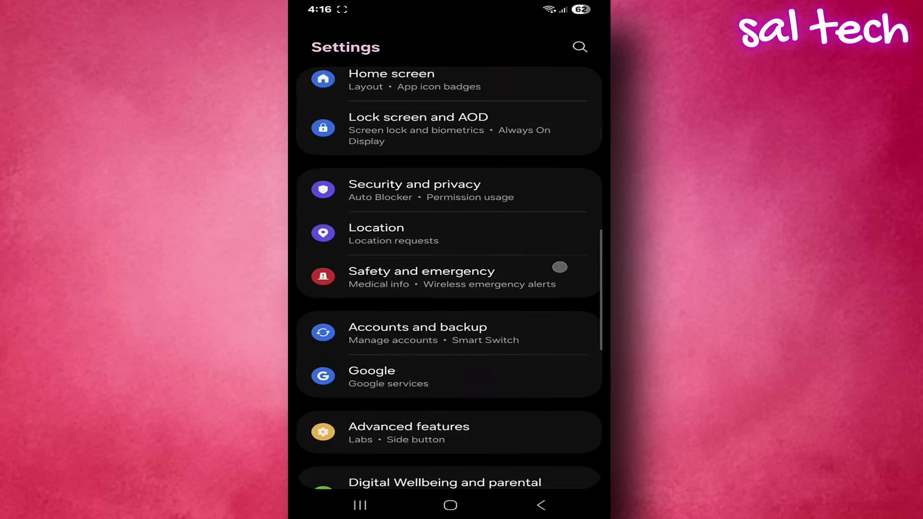
pyautogui.moveTo(541, 424); pyautogui.dragTo(560, 287)
pyautogui.click(527, 409)
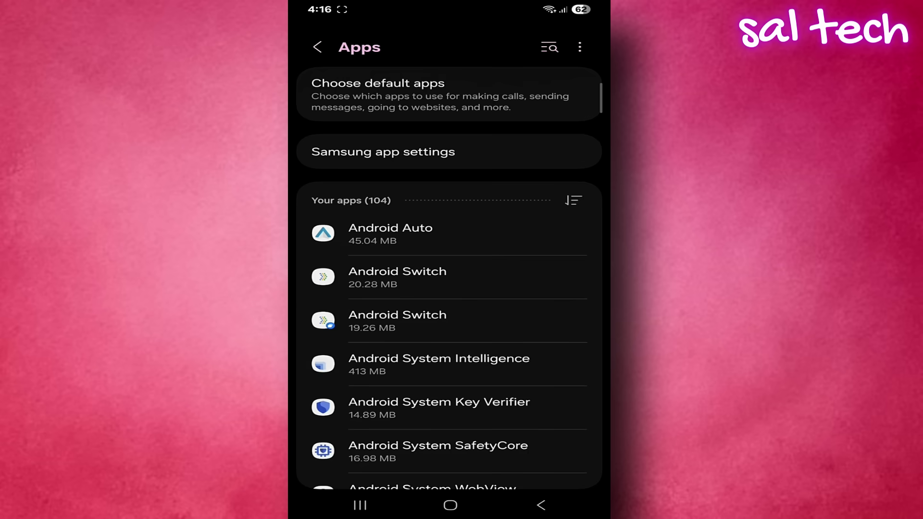
pyautogui.moveTo(542, 385)
pyautogui.mouseDown()
pyautogui.moveTo(542, 370)
pyautogui.moveTo(572, 344)
pyautogui.mouseUp()
pyautogui.moveTo(570, 404); pyautogui.dragTo(571, 333)
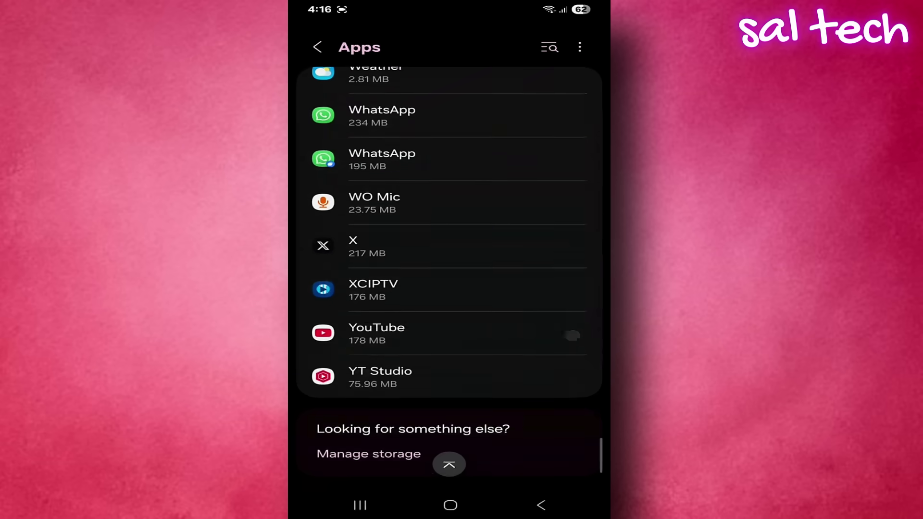
pyautogui.click(563, 337)
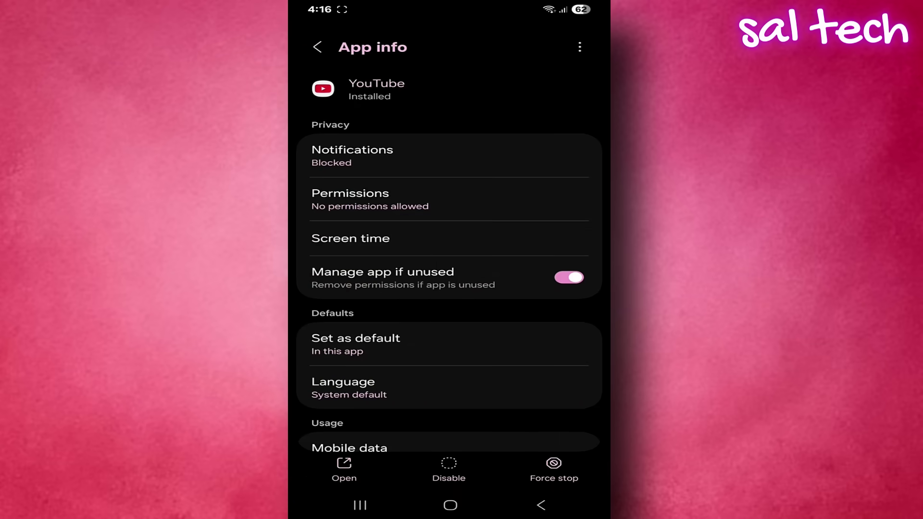
pyautogui.click(569, 204)
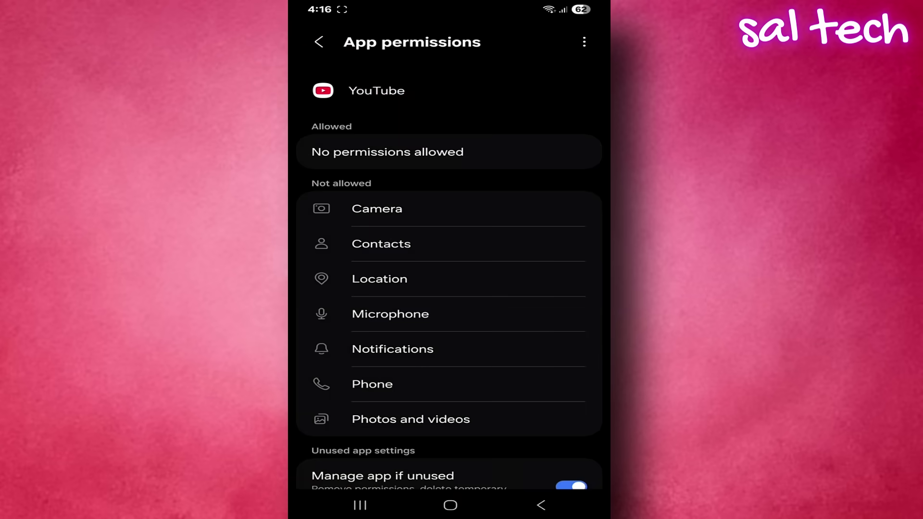
# Confirm YouTube's Camera and Microphone permissions are set to Don't allow.
pyautogui.click(568, 209)
pyautogui.click(542, 505)
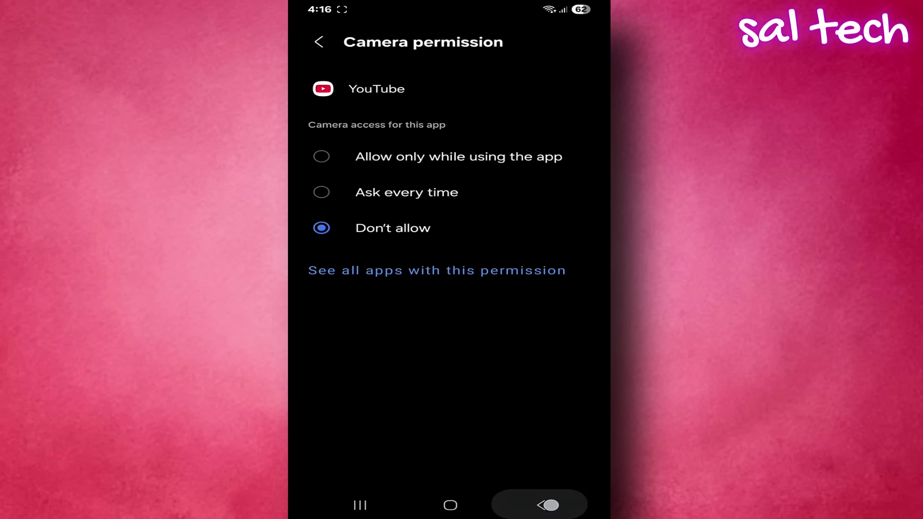
pyautogui.click(571, 324)
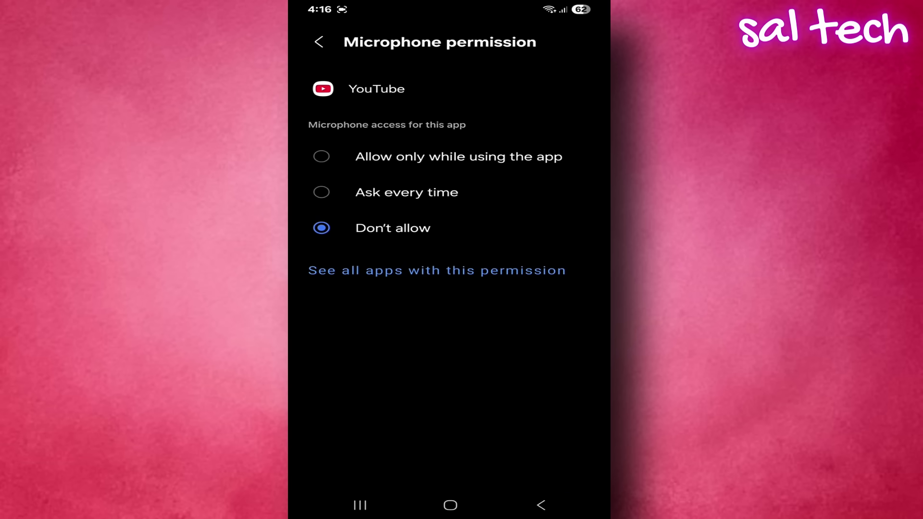
pyautogui.click(541, 505)
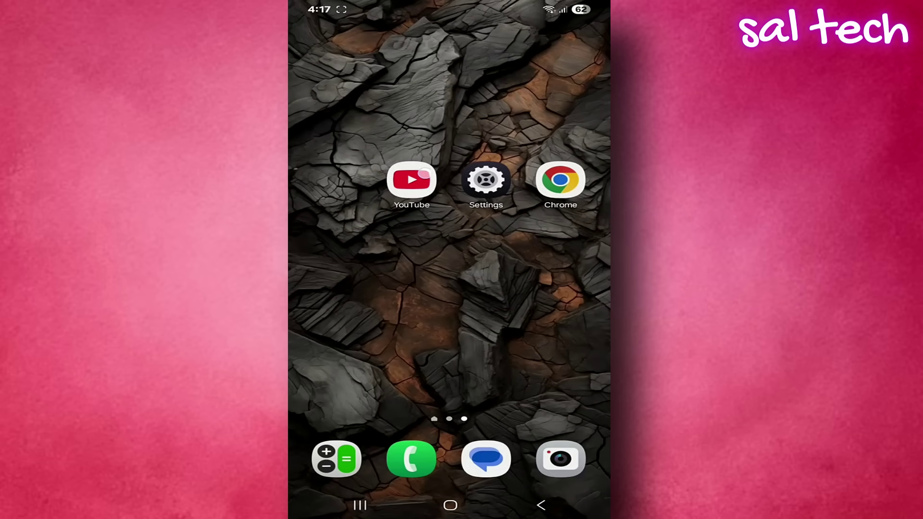
# Enable Incognito from YouTube's You page, dismiss the notice, and return home.
pyautogui.click(424, 175)
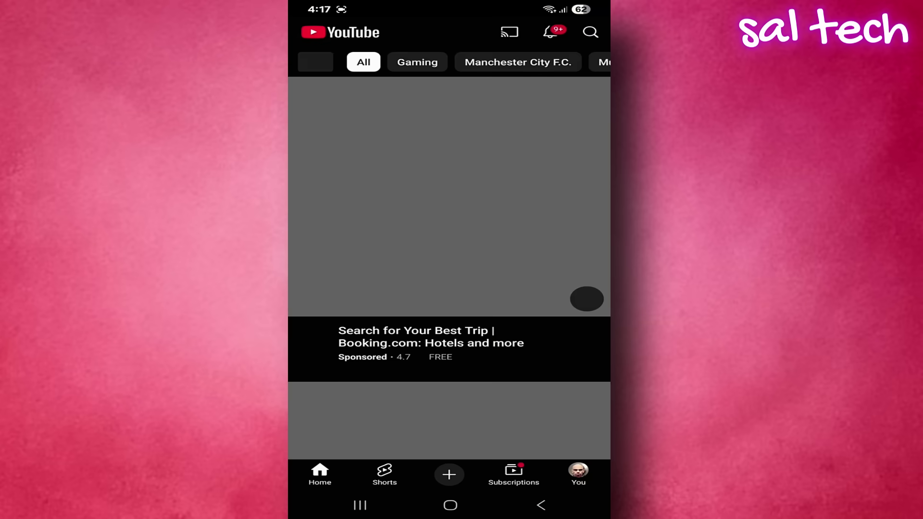
pyautogui.scroll(-1, 449, 252)
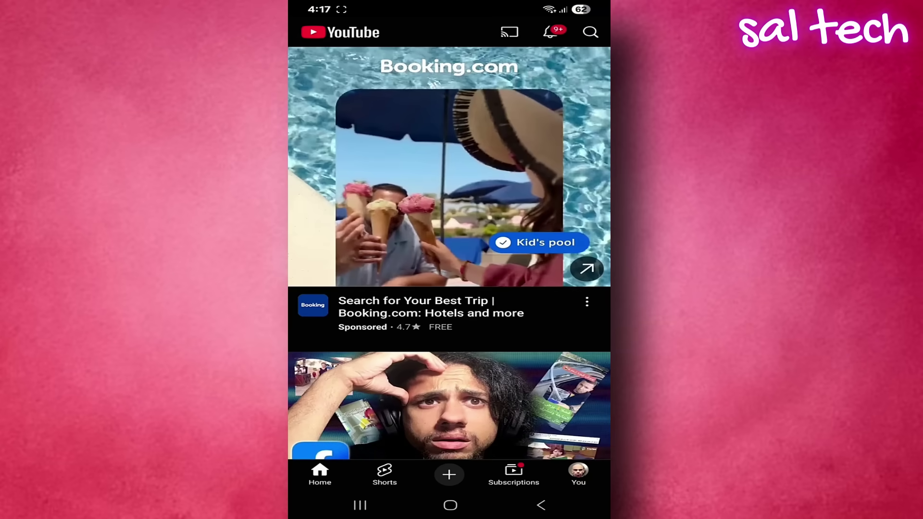
pyautogui.click(579, 475)
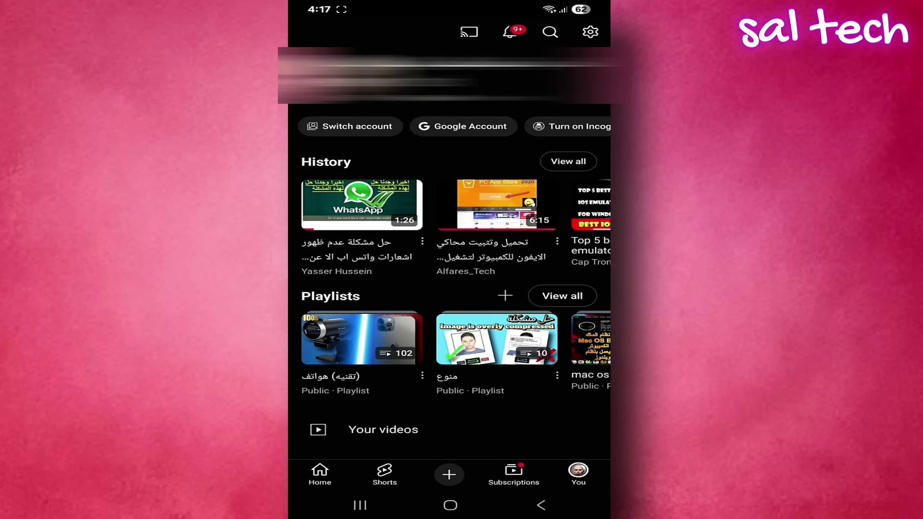
pyautogui.moveTo(578, 124); pyautogui.dragTo(470, 125)
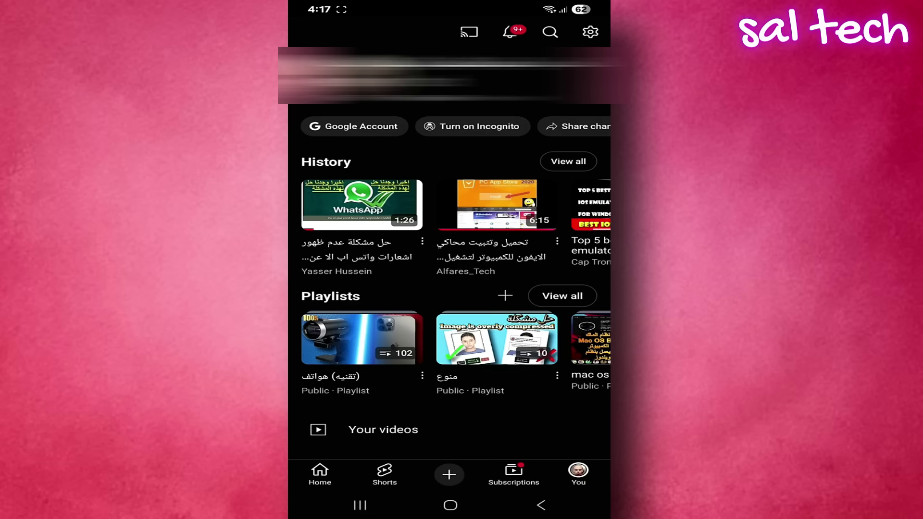
pyautogui.click(495, 126)
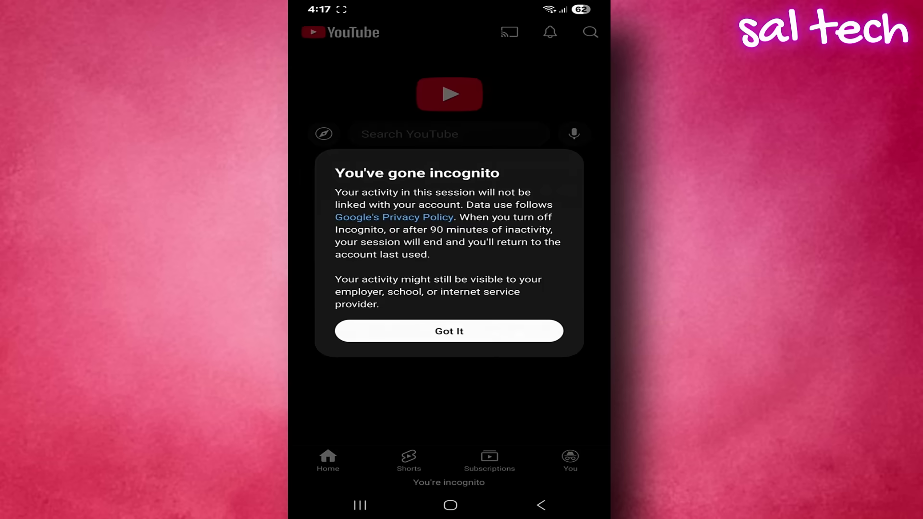
pyautogui.click(448, 332)
pyautogui.click(541, 506)
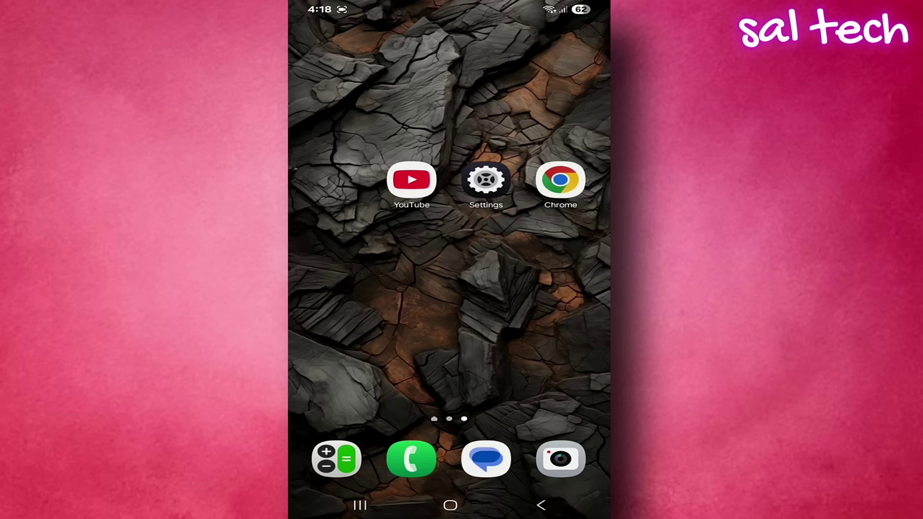
# In Chrome, review Clash Royale's connection among third-party apps with account access.
pyautogui.click(583, 182)
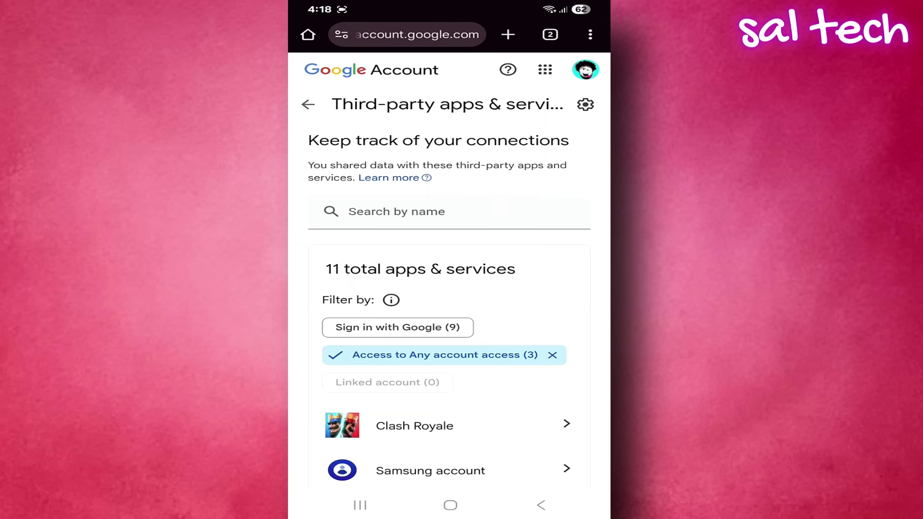
pyautogui.scroll(-3, 449, 289)
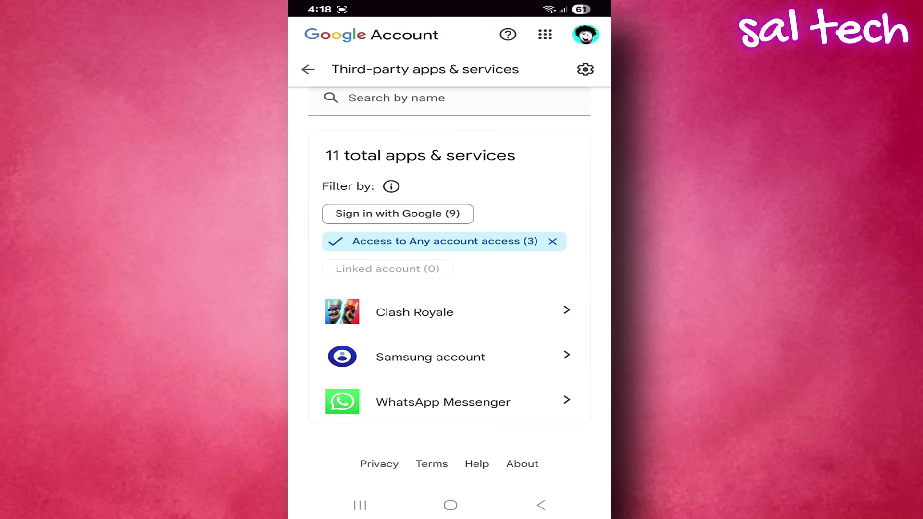
pyautogui.click(415, 312)
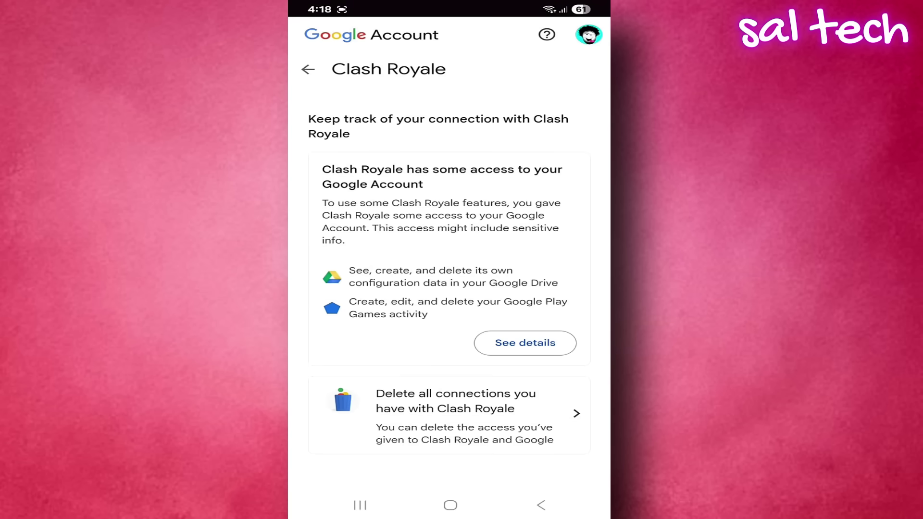
pyautogui.scroll(-1, 449, 289)
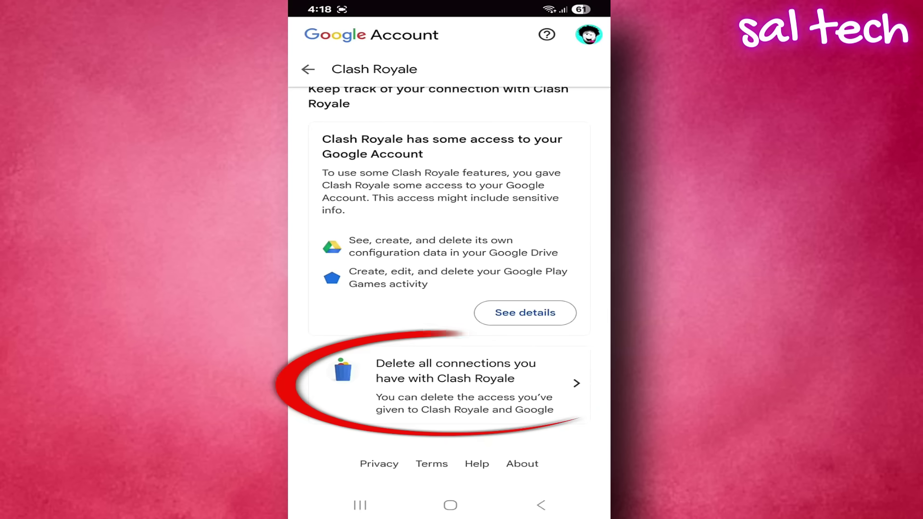